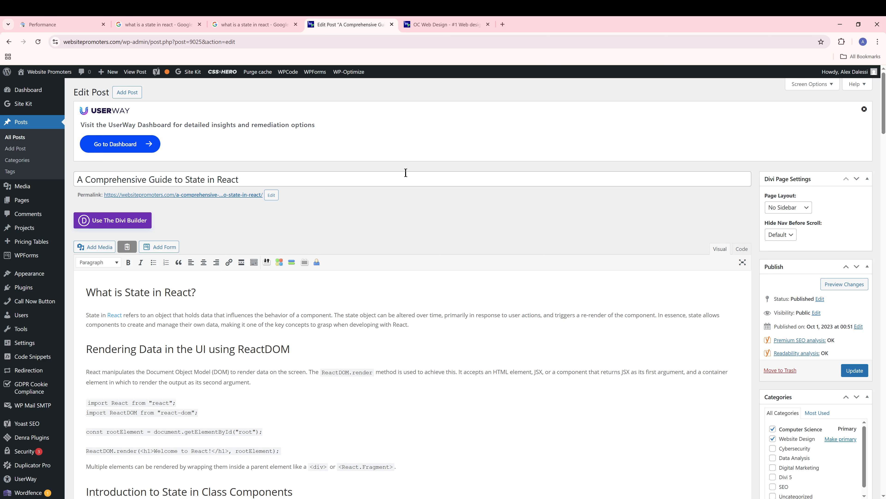
- Go to the post's Yoast SEO settings and activate the focus keyphrase for editing
{"action": "left_click", "coordinate": [803, 340]}
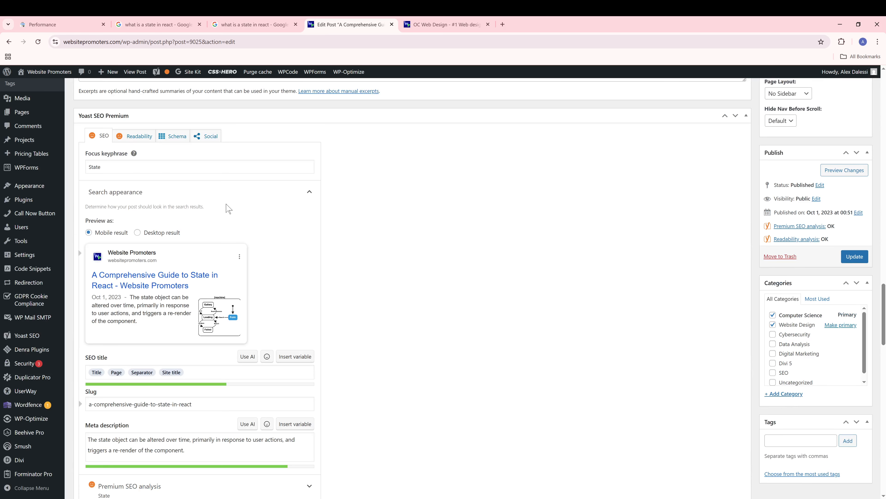
{"action": "left_click", "coordinate": [263, 166]}
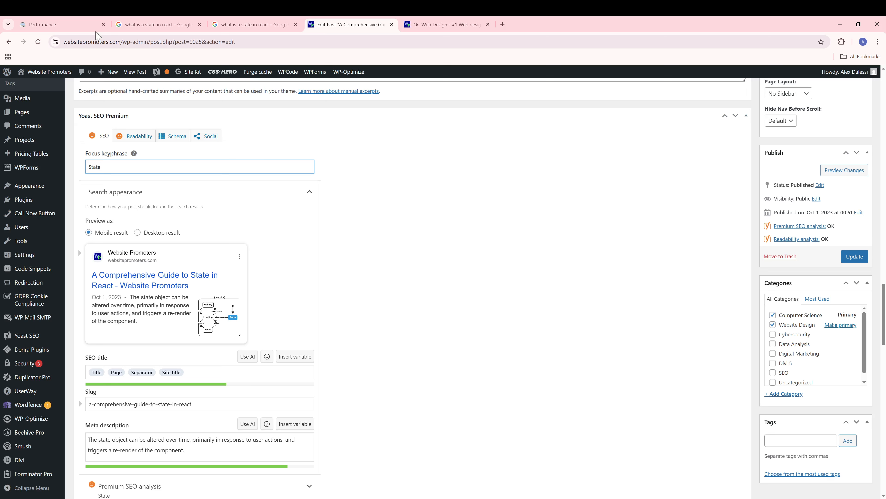
- Switch to Google Search Console, open the page's top query "what is a state in react" and copy the query text
{"action": "left_click", "coordinate": [82, 25]}
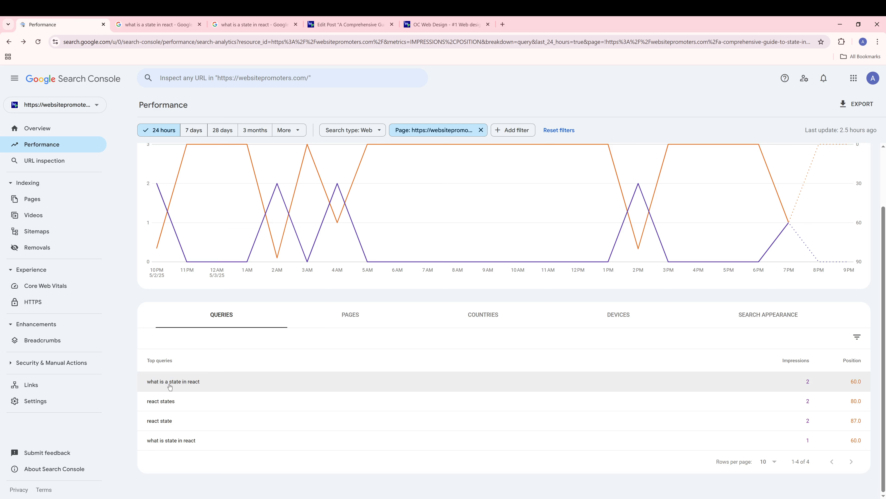
{"action": "left_click", "coordinate": [184, 384]}
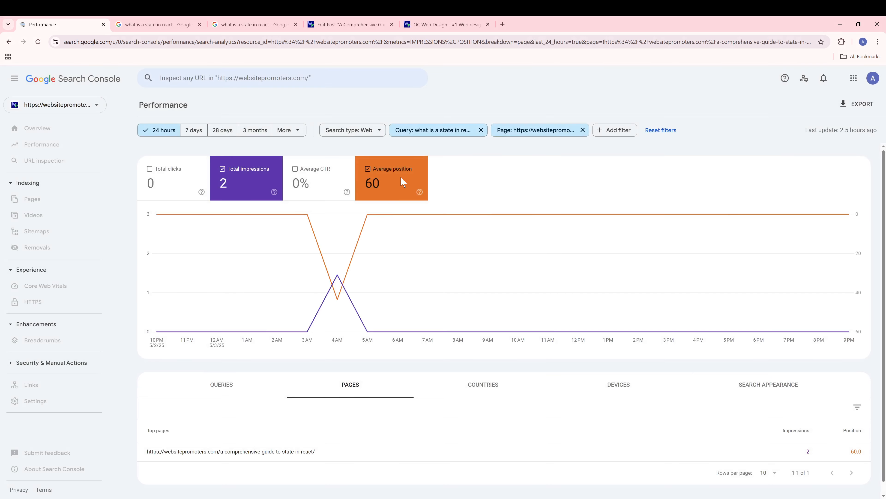
{"action": "left_click", "coordinate": [429, 131]}
{"action": "triple_click", "coordinate": [430, 302]}
{"action": "key", "text": "ctrl+c"}
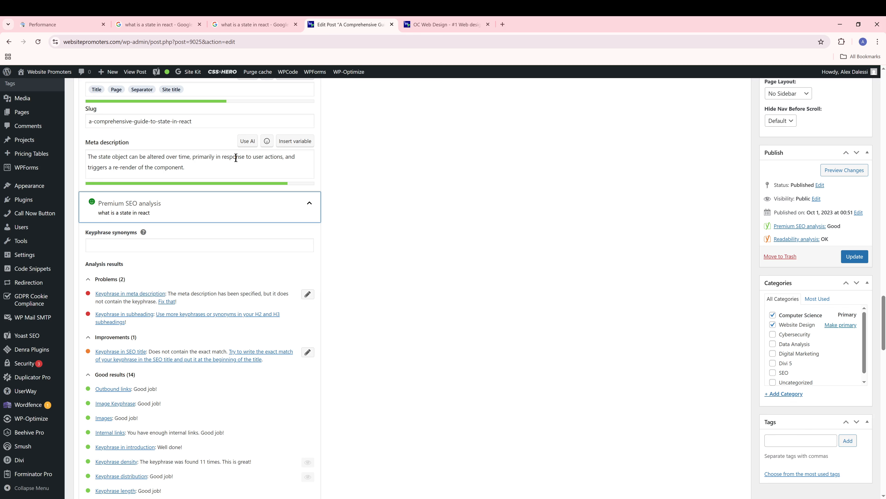
- Review the SEO analysis problems for the new keyphrase and replace the post title with "what is a state in react"
{"action": "scroll", "coordinate": [236, 158], "scroll_direction": "up", "scroll_amount": 3}
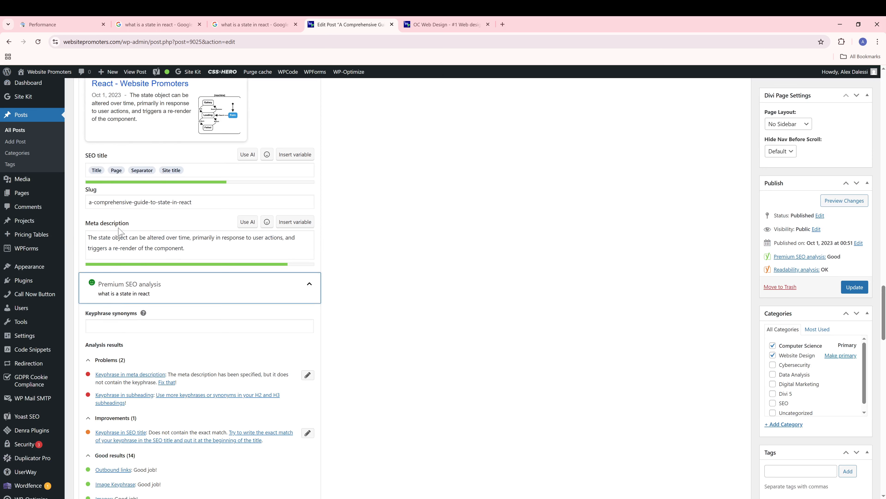
{"action": "scroll", "coordinate": [120, 232], "scroll_direction": "up", "scroll_amount": 5}
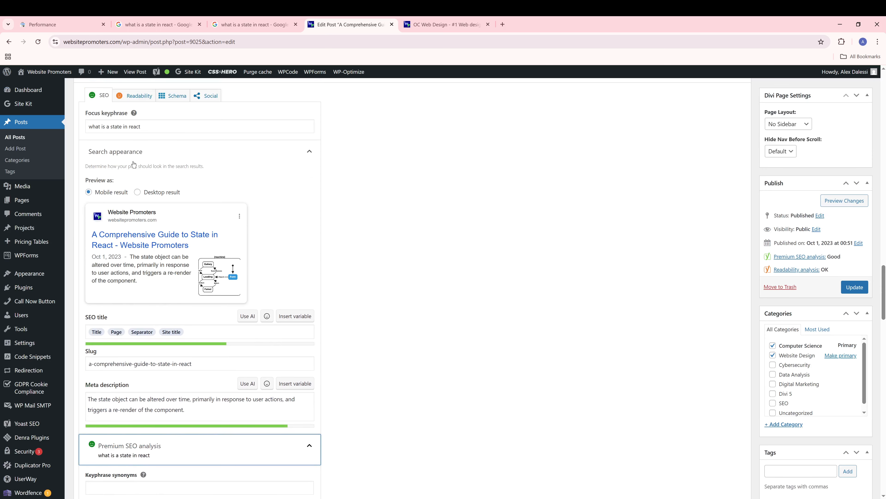
{"action": "scroll", "coordinate": [140, 192], "scroll_direction": "down", "scroll_amount": 10}
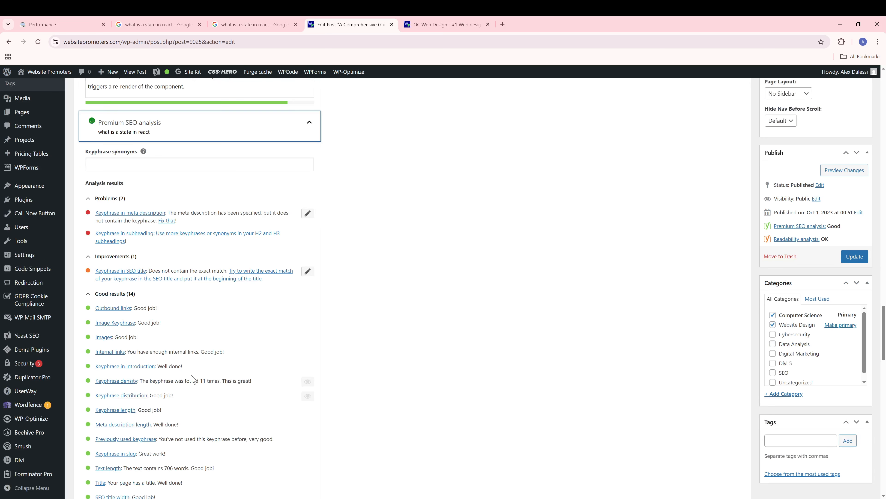
{"action": "scroll", "coordinate": [192, 379], "scroll_direction": "up", "scroll_amount": 1}
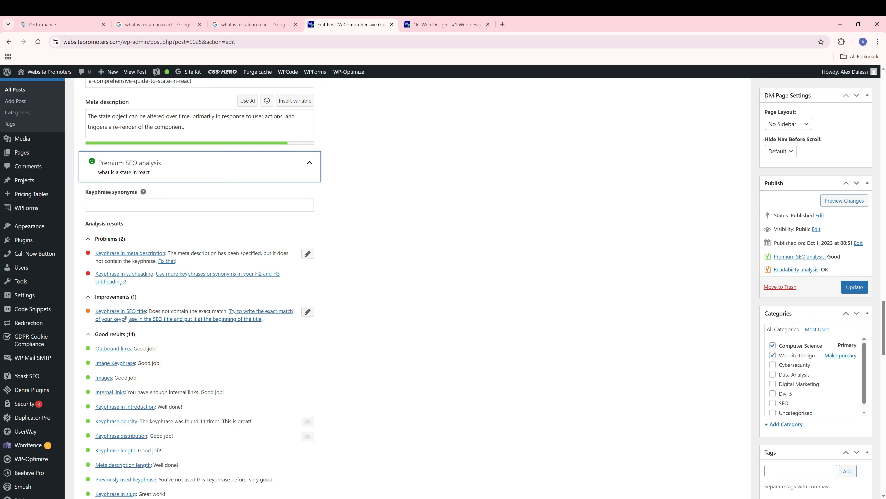
{"action": "scroll", "coordinate": [127, 316], "scroll_direction": "up", "scroll_amount": 20}
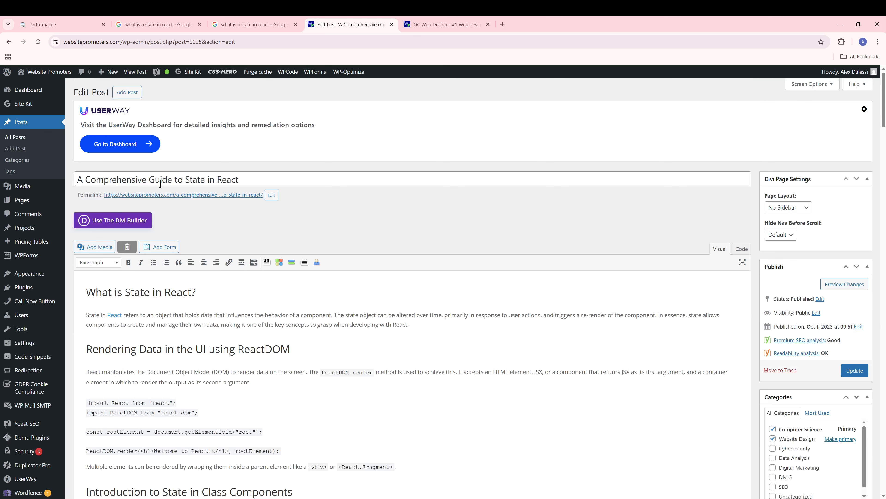
{"action": "left_click", "coordinate": [170, 178]}
{"action": "key", "text": "ctrl+a"}
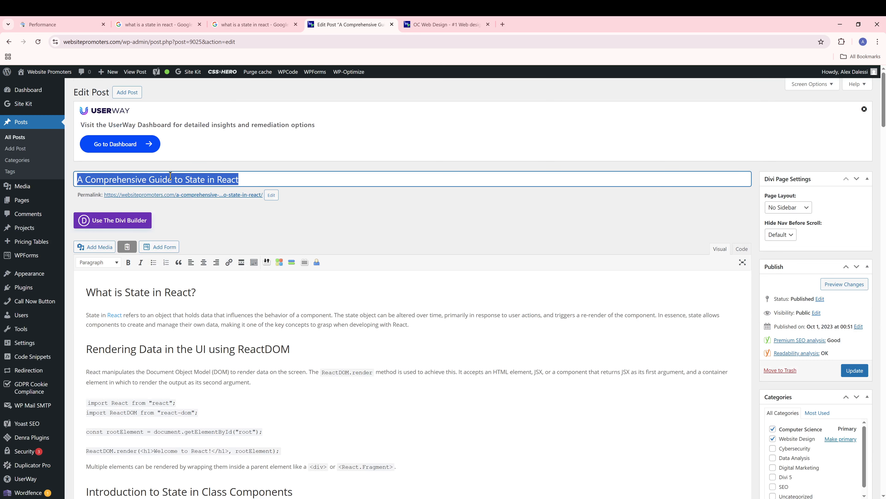
{"action": "key", "text": "ctrl+v"}
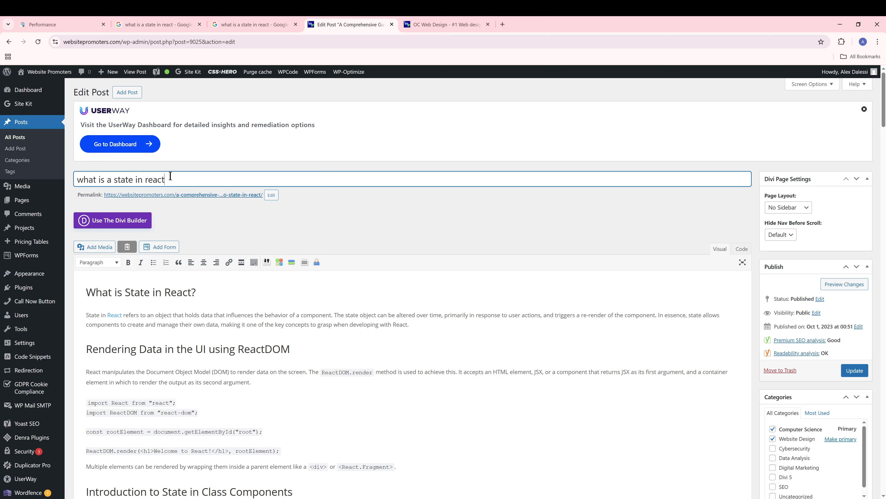
- Capitalize every word of the post title so it reads "What Is A State In React"
{"action": "left_click", "coordinate": [82, 179]}
{"action": "key", "text": "BackSpace"}
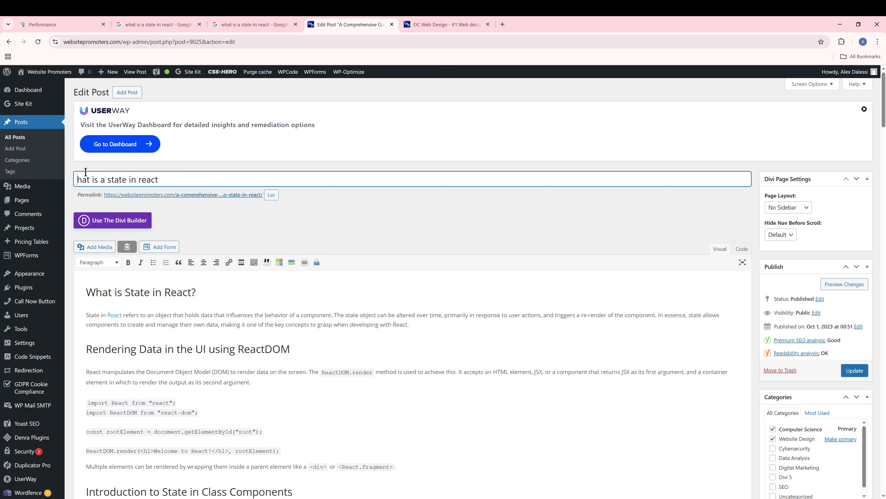
{"action": "type", "text": "W"}
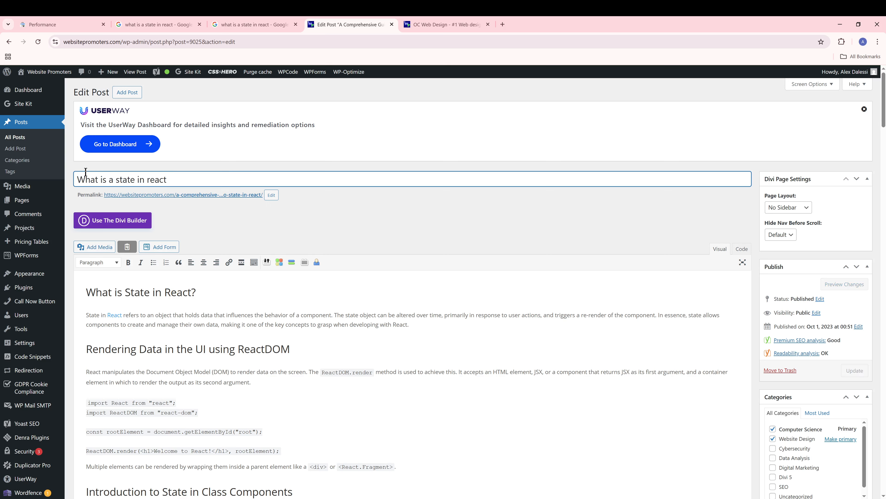
{"action": "key", "text": "BackSpace"}
{"action": "type", "text": "I"}
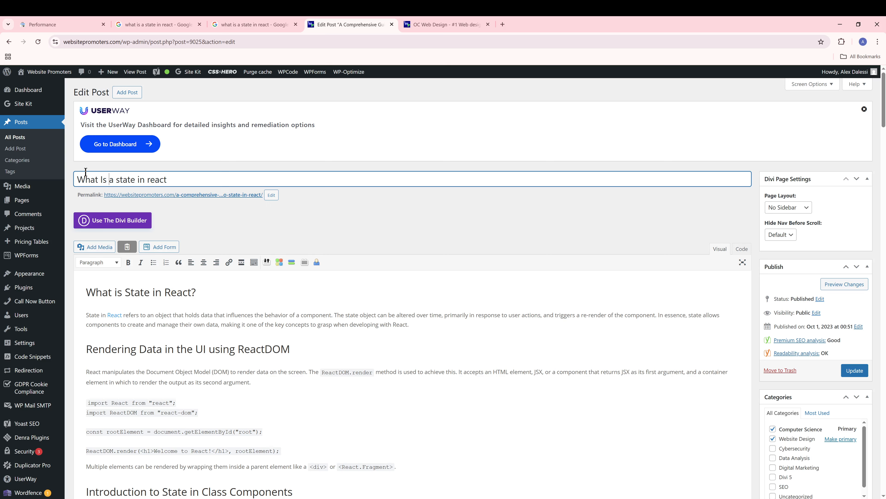
{"action": "key", "text": "BackSpace"}
{"action": "type", "text": "A"}
{"action": "key", "text": "BackSpace"}
{"action": "type", "text": "S"}
{"action": "key", "text": "Right"}
{"action": "key", "text": "BackSpace"}
{"action": "type", "text": "I"}
{"action": "key", "text": "Delete"}
{"action": "type", "text": "R"}
- Append "?: A Comprehensive Guide" to the end of the post title
{"action": "left_click", "coordinate": [181, 178]}
{"action": "type", "text": "?: A Compreh"}
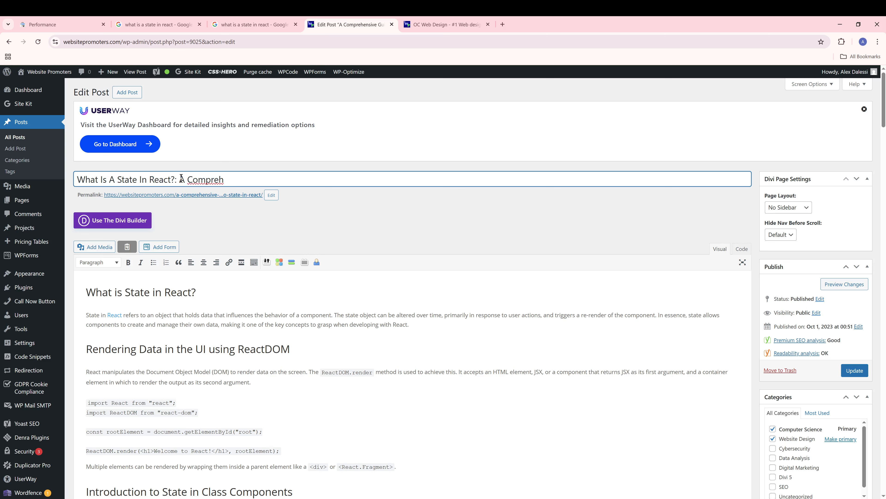
{"action": "type", "text": "ensive Guide"}
- Insert "What is a state in react" at the beginning of the Yoast meta description
{"action": "scroll", "coordinate": [345, 225], "scroll_direction": "down", "scroll_amount": 20}
{"action": "scroll", "coordinate": [350, 234], "scroll_direction": "down", "scroll_amount": 15}
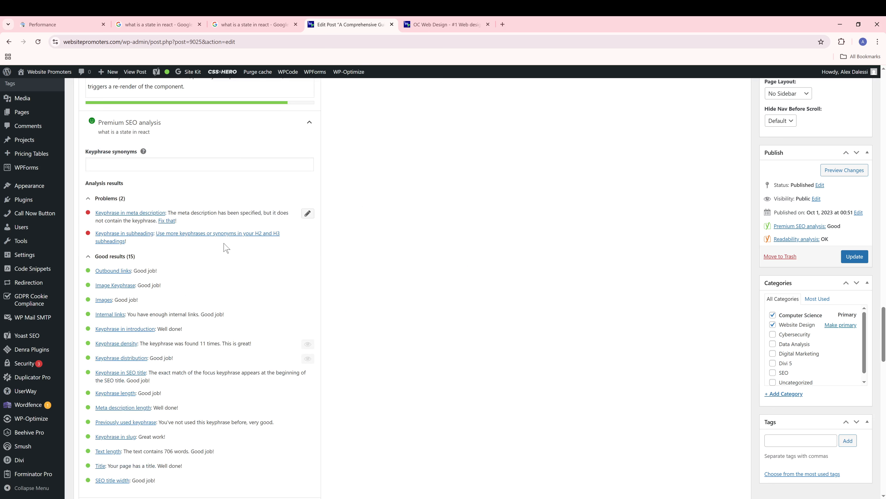
{"action": "scroll", "coordinate": [224, 243], "scroll_direction": "up", "scroll_amount": 2}
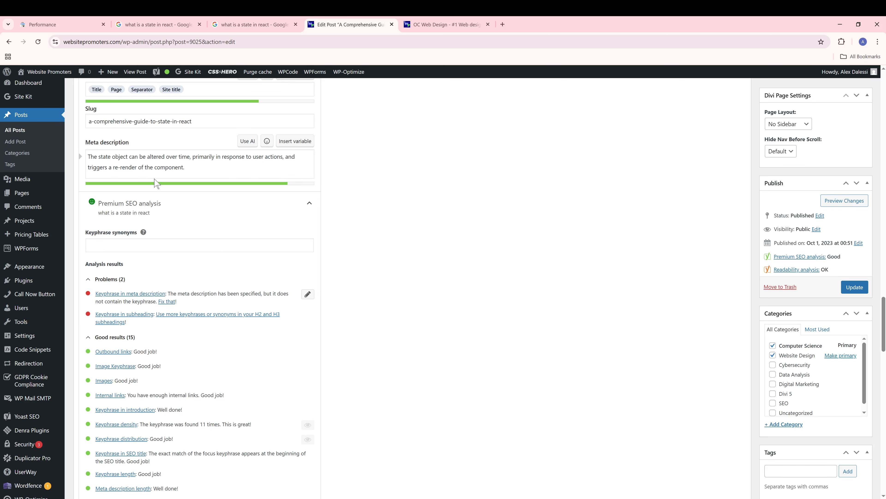
{"action": "left_click", "coordinate": [100, 156]}
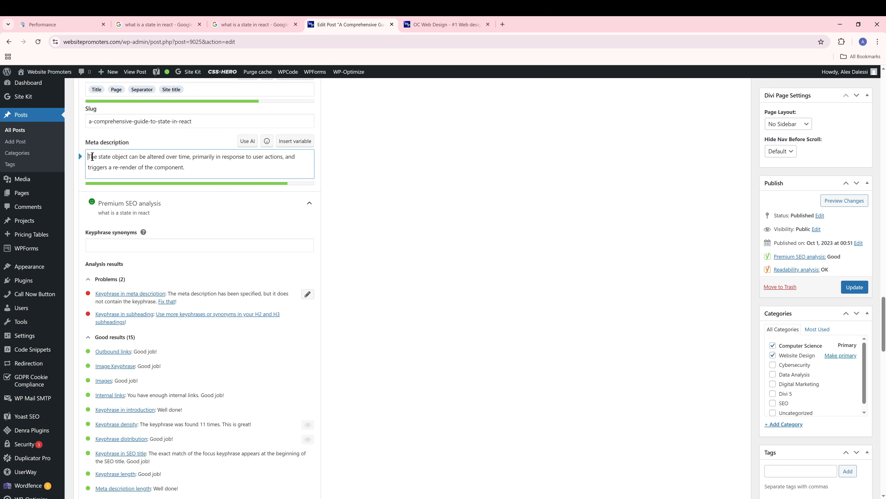
{"action": "key", "text": "ctrl+v"}
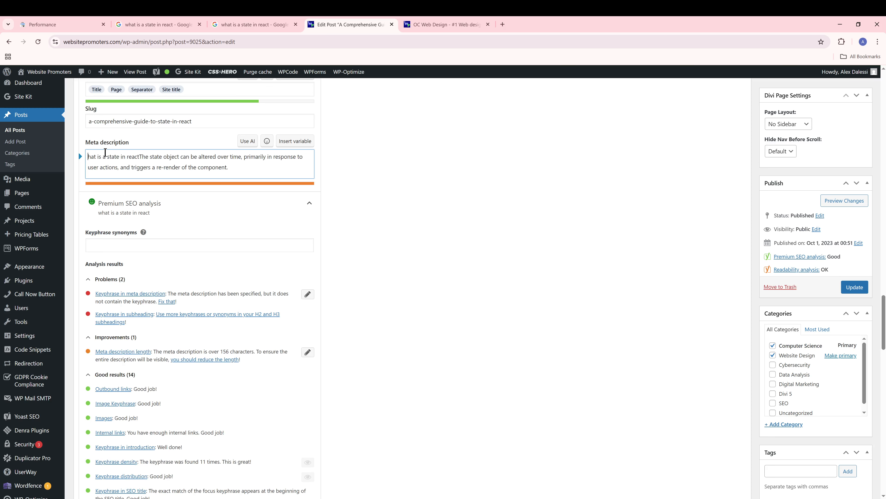
{"action": "type", "text": "W"}
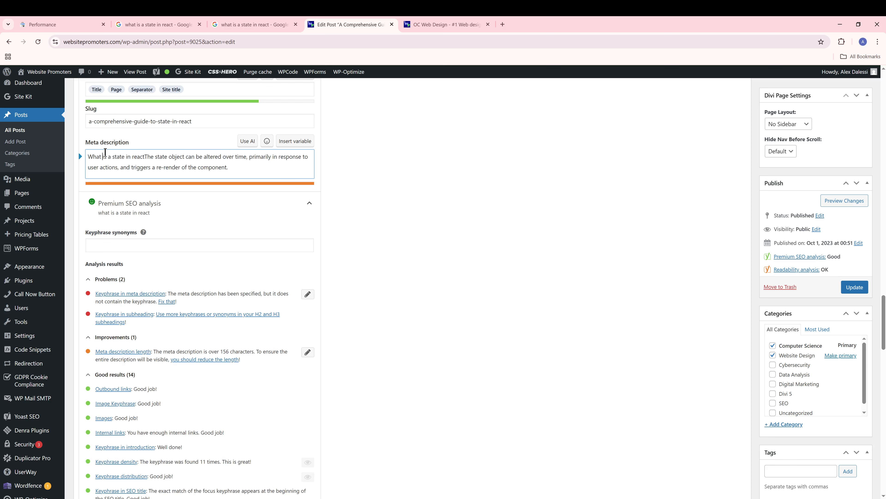
- End the meta description's opening question with a question mark and a space, keeping its wording "What is a state in react?"
{"action": "key", "text": "Right"}
{"action": "key", "text": "Right"}
{"action": "key", "text": "Right"}
{"action": "key", "text": "Right"}
{"action": "key", "text": "Right"}
{"action": "key", "text": "Right"}
{"action": "key", "text": "Left"}
{"action": "key", "text": "Left"}
{"action": "key", "text": "Left"}
{"action": "key", "text": "Left"}
{"action": "key", "text": "Left"}
{"action": "key", "text": "BackSpace"}
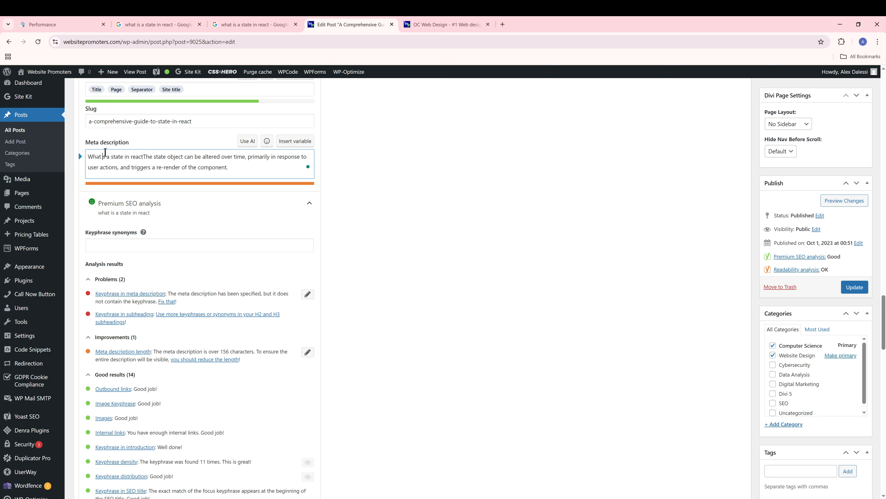
{"action": "key", "text": "Right"}
{"action": "key", "text": "Right"}
{"action": "key", "text": "Right"}
{"action": "key", "text": "Right"}
{"action": "key", "text": "Right"}
{"action": "key", "text": "Right"}
{"action": "key", "text": "Right"}
{"action": "key", "text": "Right"}
{"action": "key", "text": "Right"}
{"action": "key", "text": "Right"}
{"action": "key", "text": "Right"}
{"action": "key", "text": "Right"}
{"action": "key", "text": "Right"}
{"action": "key", "text": "Right"}
{"action": "type", "text": "?"}
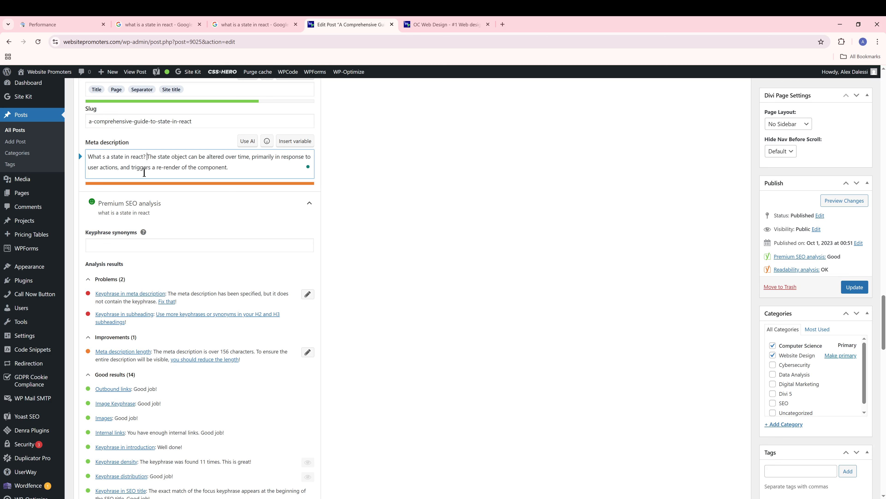
{"action": "left_click", "coordinate": [103, 156]}
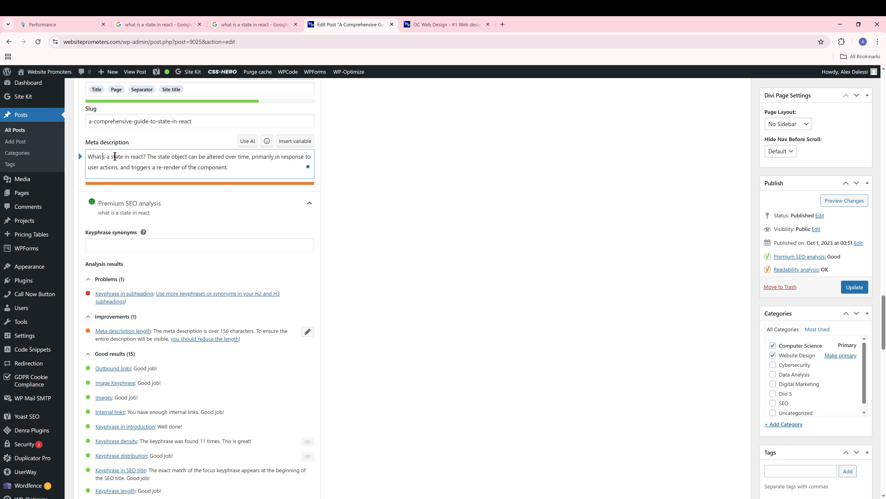
{"action": "type", "text": "i"}
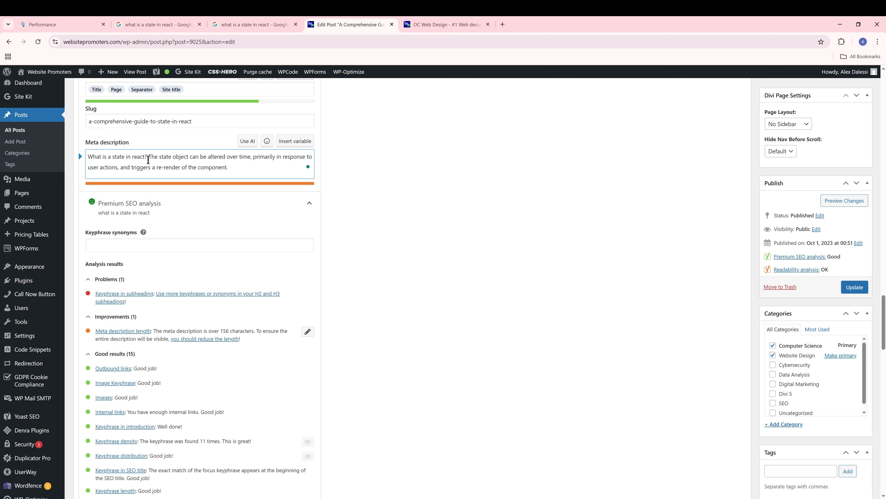
{"action": "left_click", "coordinate": [160, 156]}
{"action": "type", "text": "reac"}
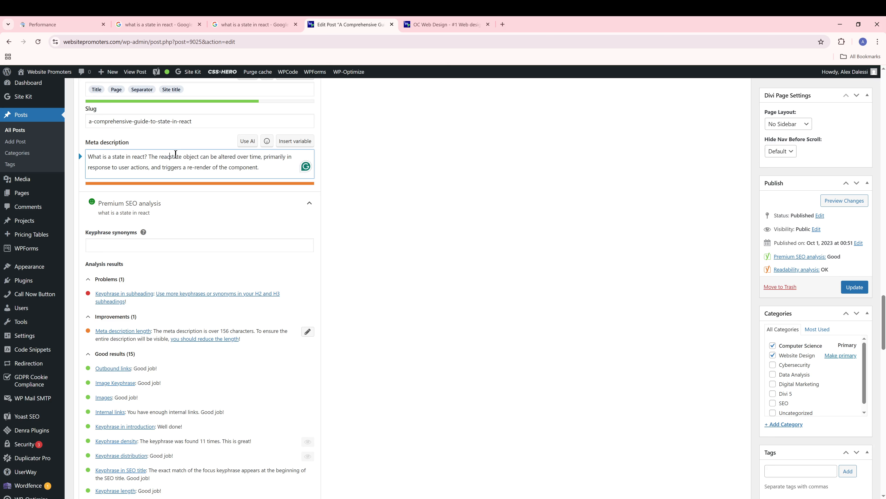
{"action": "key", "text": "BackSpace"}
{"action": "key", "text": "BackSpace"}
{"action": "key", "text": "BackSpace"}
{"action": "key", "text": "BackSpace"}
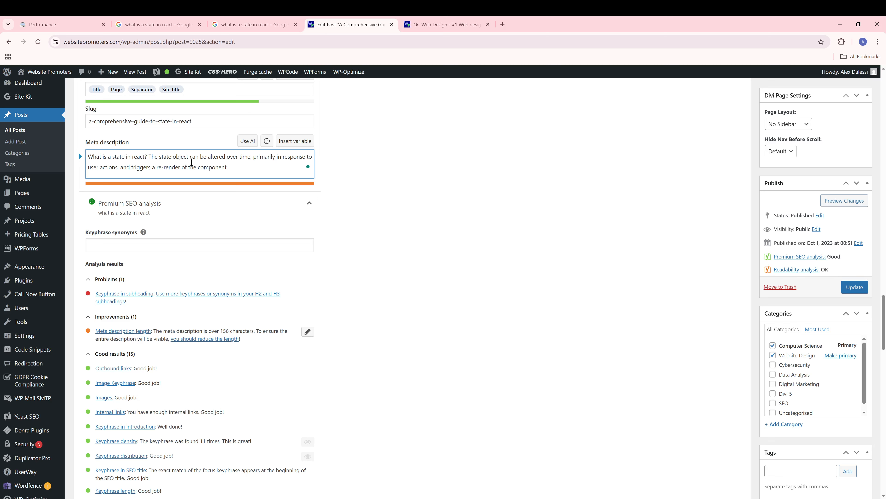
- Apply the suggested capitalization "React" to the meta description's opening question and check the full text
{"action": "mouse_move", "coordinate": [143, 158]}
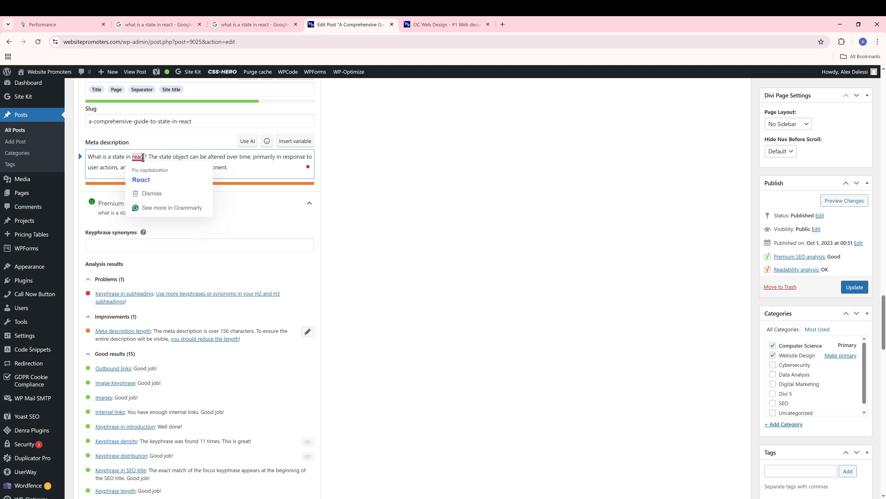
{"action": "left_click", "coordinate": [141, 179]}
{"action": "left_click", "coordinate": [257, 168]}
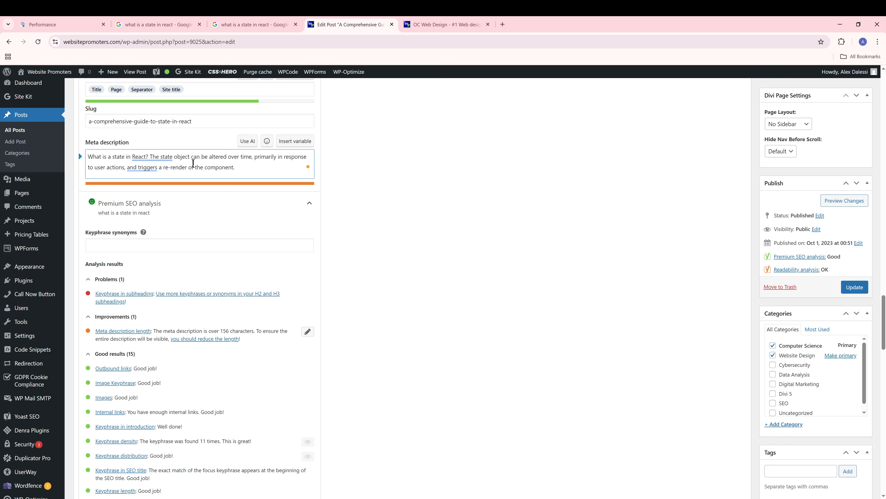
{"action": "left_click_drag", "start_coordinate": [236, 168], "coordinate": [90, 158]}
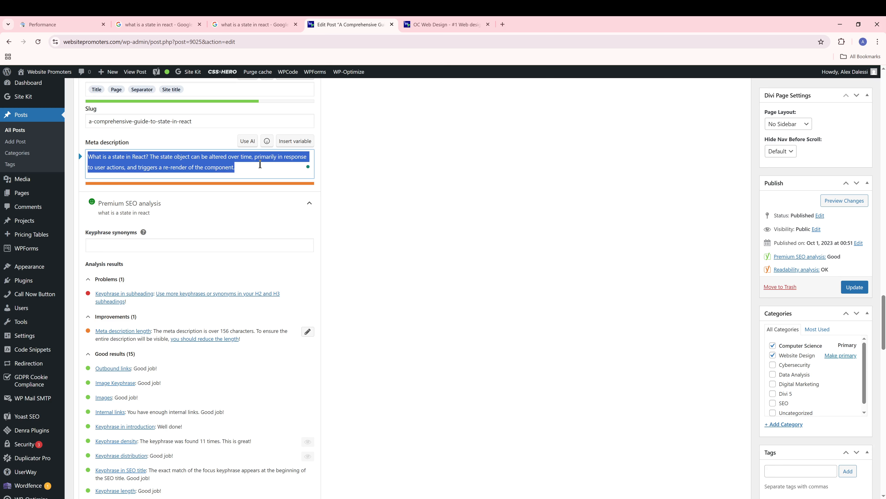
{"action": "left_click", "coordinate": [259, 164]}
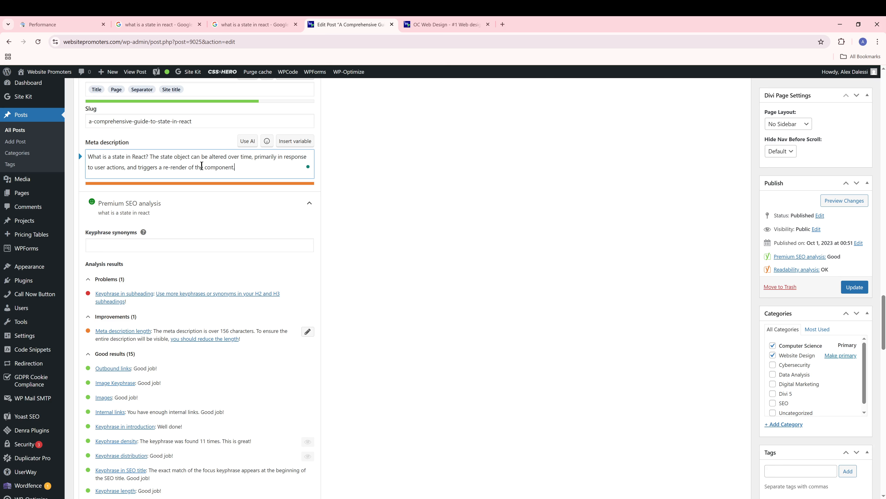
- Shorten the meta description by removing "over time" after "can be altered"
{"action": "left_click_drag", "start_coordinate": [228, 157], "coordinate": [252, 157]}
{"action": "key", "text": "BackSpace"}
{"action": "key", "text": "BackSpace"}
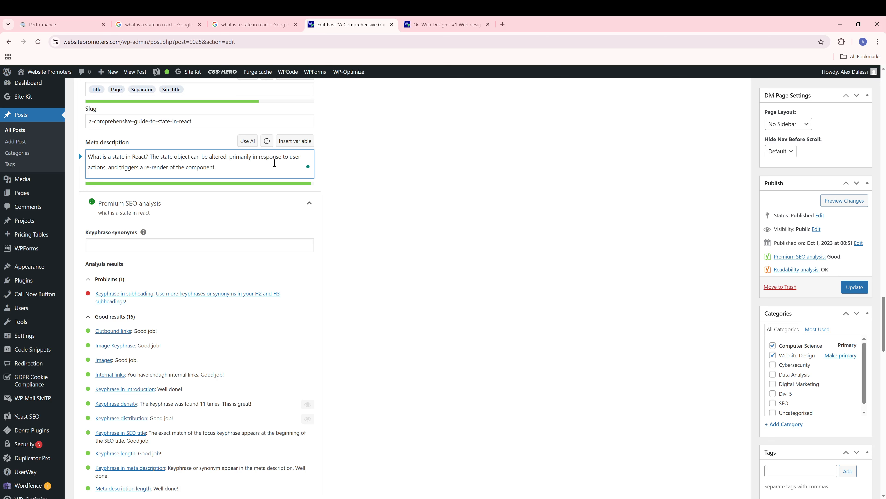
- Update the published post and return to its Yoast SEO settings
{"action": "left_click", "coordinate": [854, 287]}
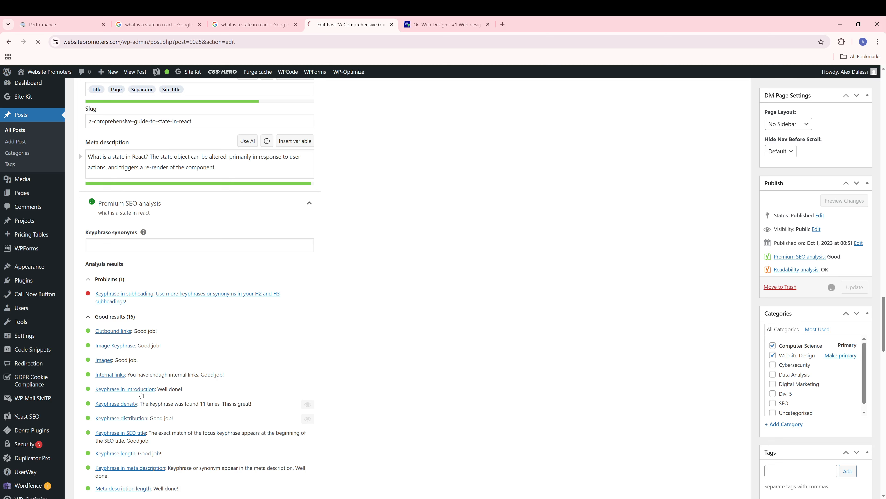
{"action": "scroll", "coordinate": [351, 362], "scroll_direction": "up", "scroll_amount": 8}
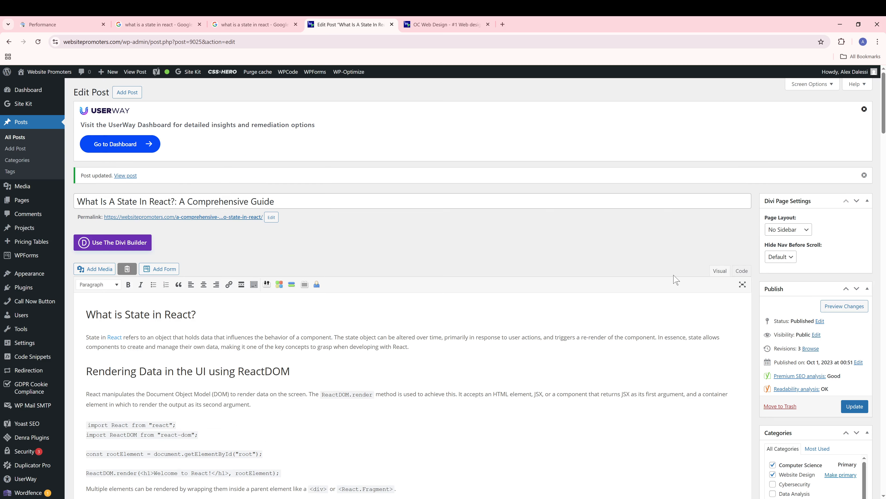
{"action": "scroll", "coordinate": [675, 279], "scroll_direction": "down", "scroll_amount": 10}
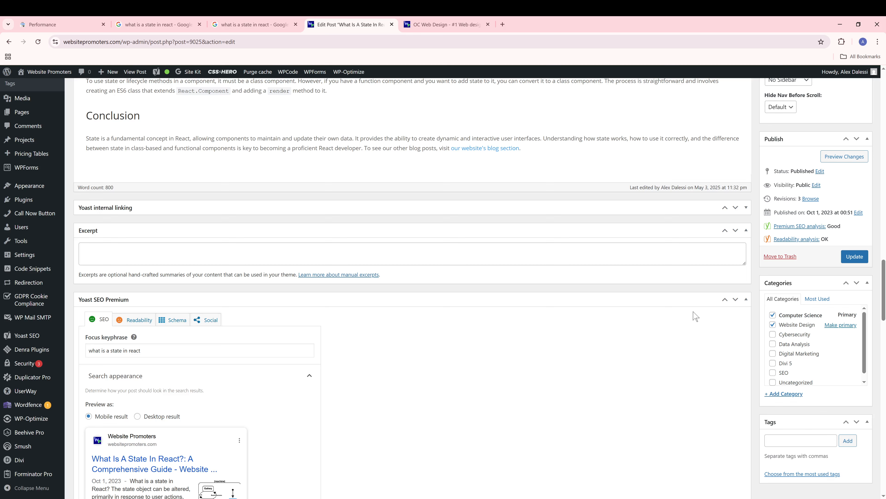
- Open the post's featured image details and set the image title to "React state diagram"
{"action": "scroll", "coordinate": [695, 316], "scroll_direction": "down", "scroll_amount": 6}
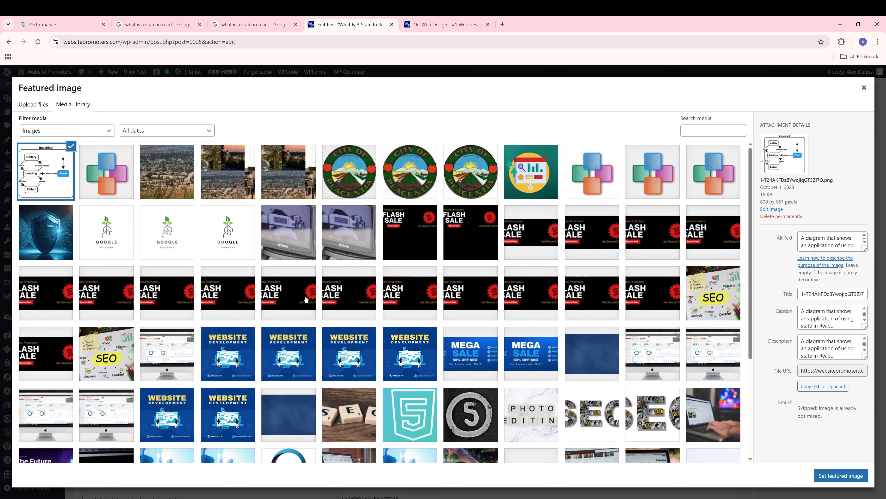
{"action": "triple_click", "coordinate": [813, 294]}
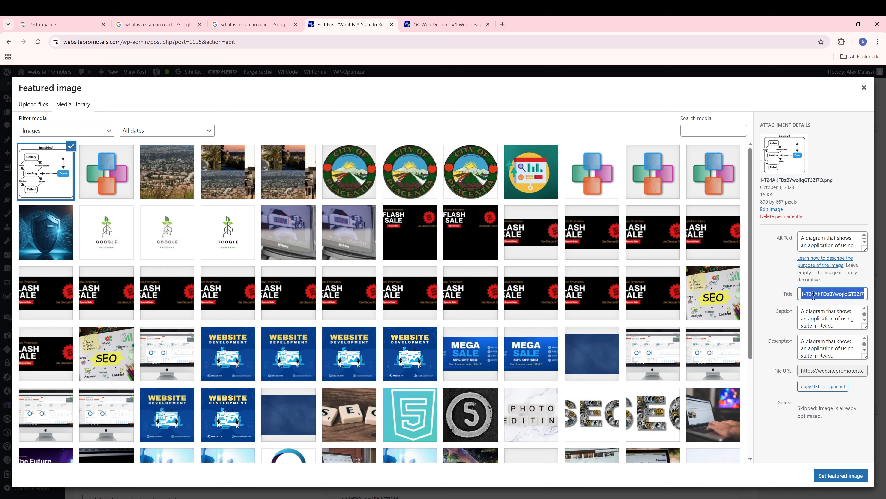
{"action": "key", "text": "BackSpace"}
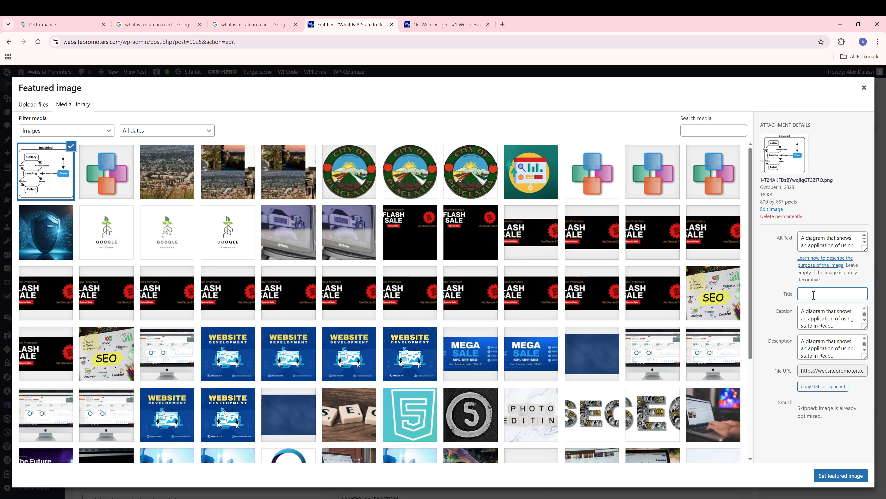
{"action": "type", "text": "What is sta"}
{"action": "type", "text": "te in React?"}
{"action": "key", "text": "ctrl+a"}
{"action": "type", "text": "React state diagram"}
- Append the question "What is a state in react?" to the featured image's alt text and caption
{"action": "left_click", "coordinate": [837, 246]}
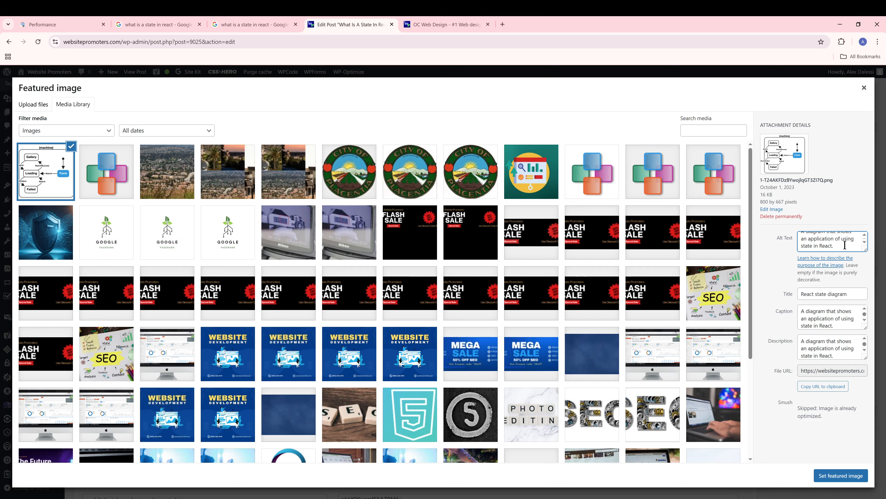
{"action": "type", "text": "what is a state in react"}
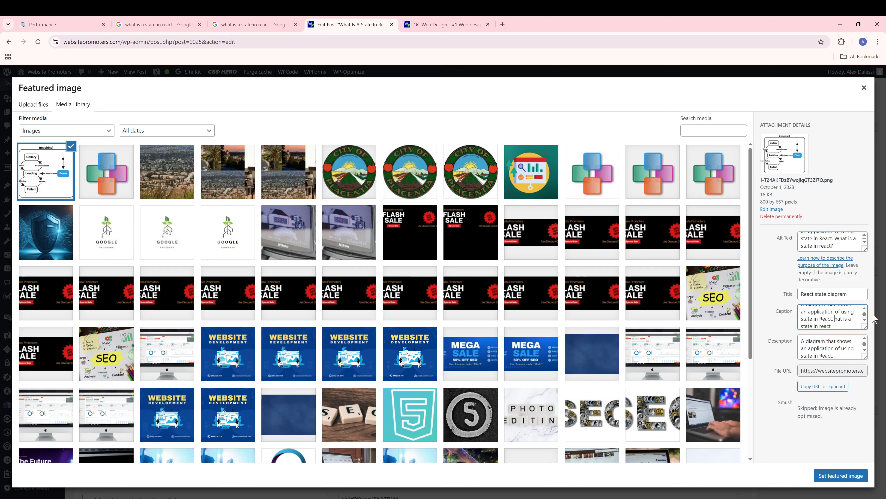
{"action": "type", "text": "W"}
{"action": "left_click", "coordinate": [844, 323]}
{"action": "type", "text": "?"}
- Append the question "What is a state in React?" to the featured image's description
{"action": "left_click", "coordinate": [849, 351]}
{"action": "type", "text": "what is a state in react"}
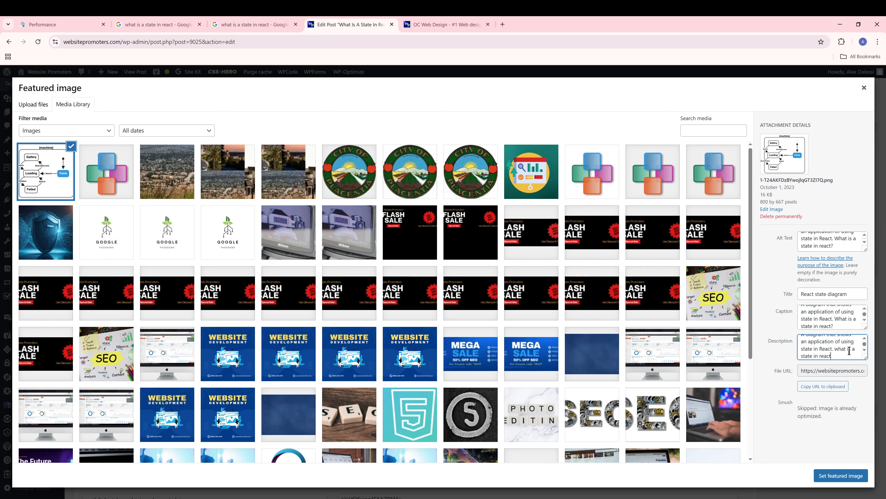
{"action": "left_click", "coordinate": [838, 349]}
{"action": "key", "text": "BackSpace"}
{"action": "type", "text": "W"}
{"action": "key", "text": "ctrl+End"}
{"action": "type", "text": "?"}
{"action": "key", "text": "BackSpace"}
{"action": "type", "text": "R"}
- Move "What is a state in react?" to the start of the caption and begin the following sentence with "This" instead of "A"
{"action": "scroll", "coordinate": [815, 317], "scroll_direction": "up", "scroll_amount": 1}
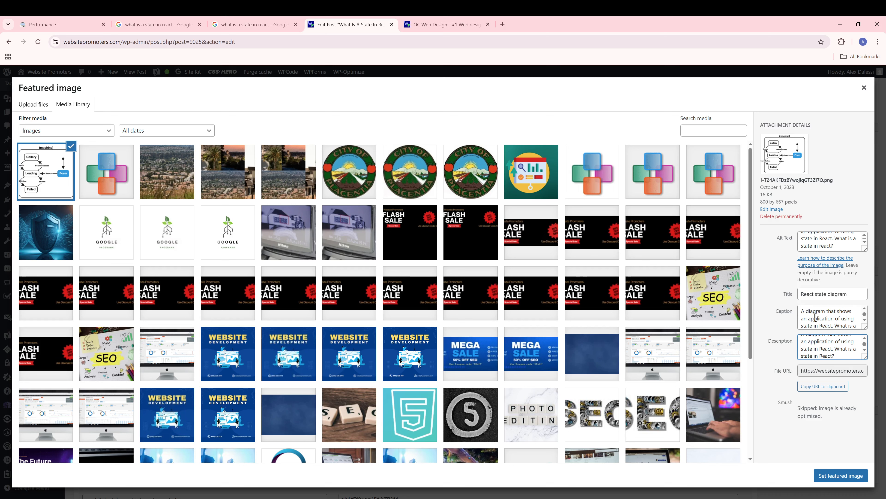
{"action": "scroll", "coordinate": [816, 317], "scroll_direction": "down", "scroll_amount": 1}
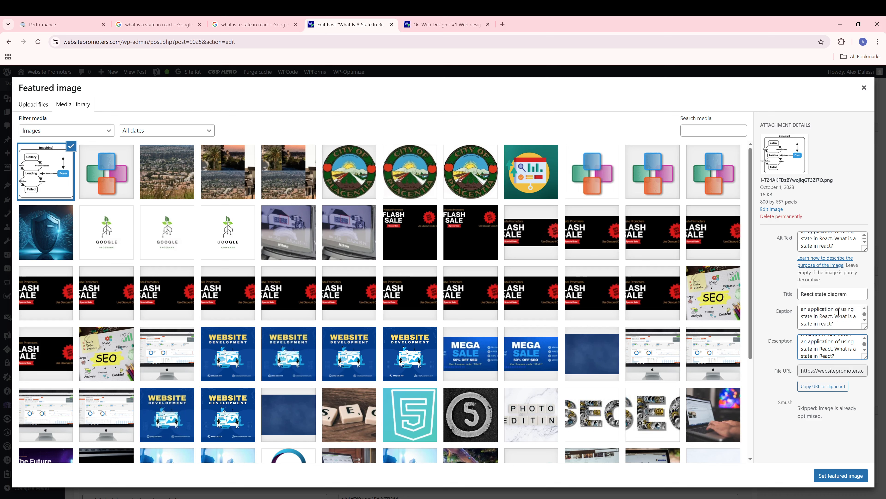
{"action": "left_click_drag", "start_coordinate": [835, 316], "coordinate": [849, 323]}
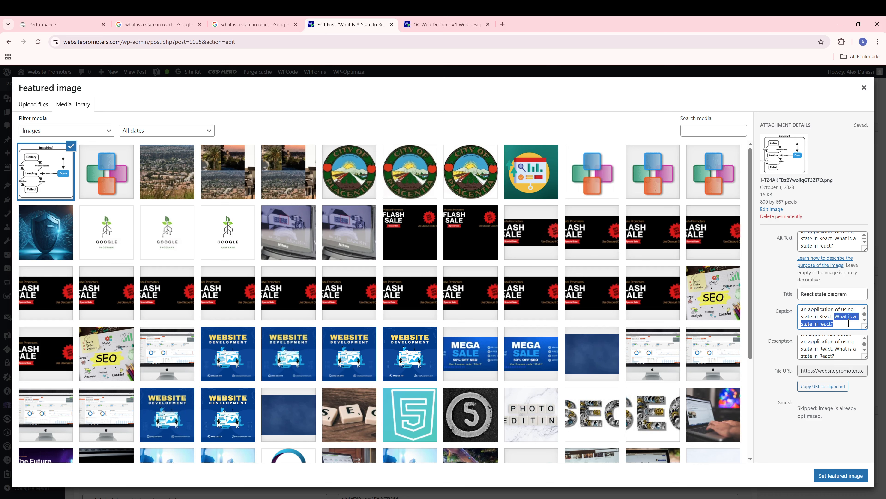
{"action": "left_click_drag", "start_coordinate": [848, 323], "coordinate": [839, 313]}
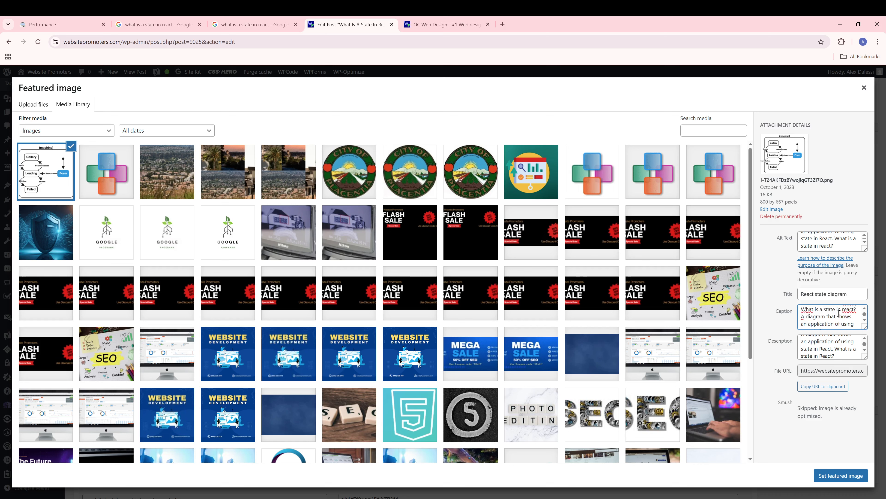
{"action": "scroll", "coordinate": [840, 313], "scroll_direction": "up", "scroll_amount": 1}
{"action": "left_click_drag", "start_coordinate": [857, 318], "coordinate": [805, 320]}
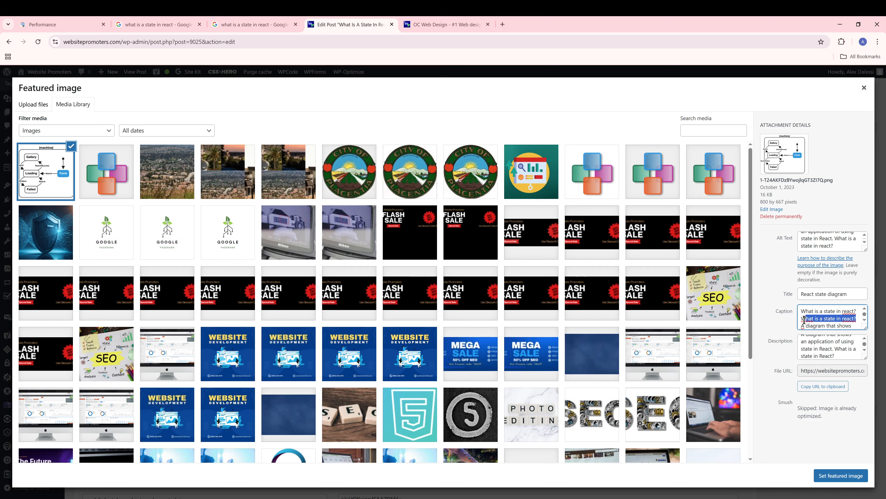
{"action": "type", "text": "T"}
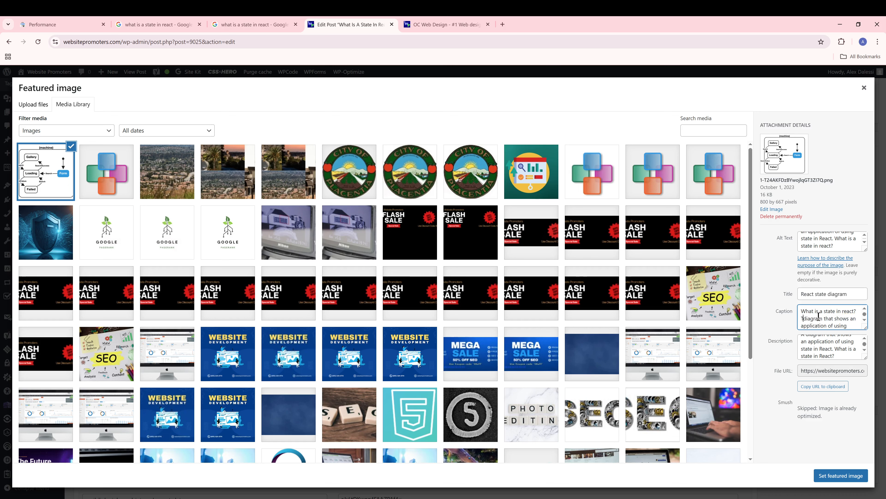
{"action": "type", "text": "his"}
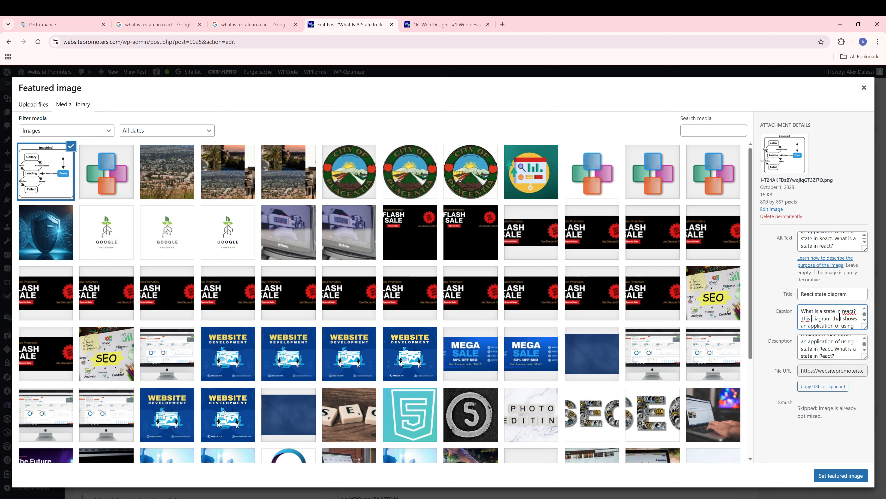
- Reword the caption's second sentence to "This diagram shows how an application uses state"
{"action": "left_click", "coordinate": [845, 317]}
{"action": "key", "text": "BackSpace"}
{"action": "key", "text": "BackSpace"}
{"action": "key", "text": "BackSpace"}
{"action": "key", "text": "BackSpace"}
{"action": "key", "text": "BackSpace"}
{"action": "key", "text": "BackSpace"}
{"action": "type", "text": "s"}
{"action": "left_click_drag", "start_coordinate": [850, 319], "coordinate": [833, 324]}
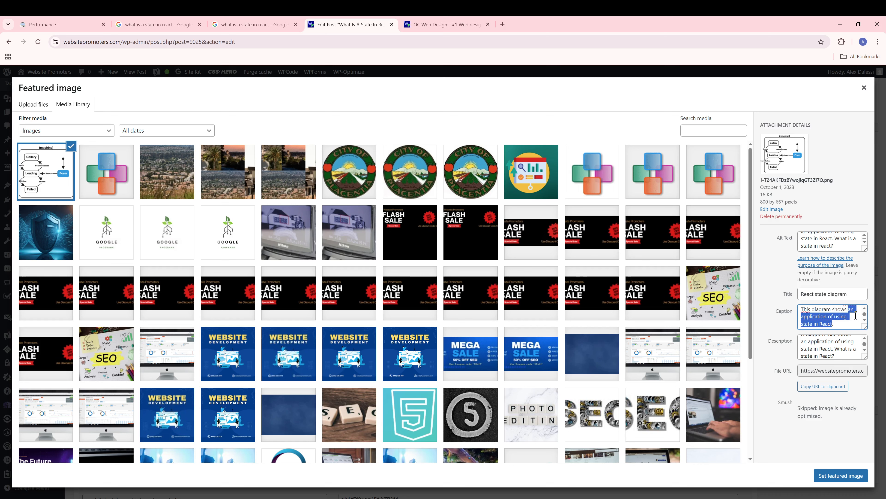
{"action": "type", "text": "hows how"}
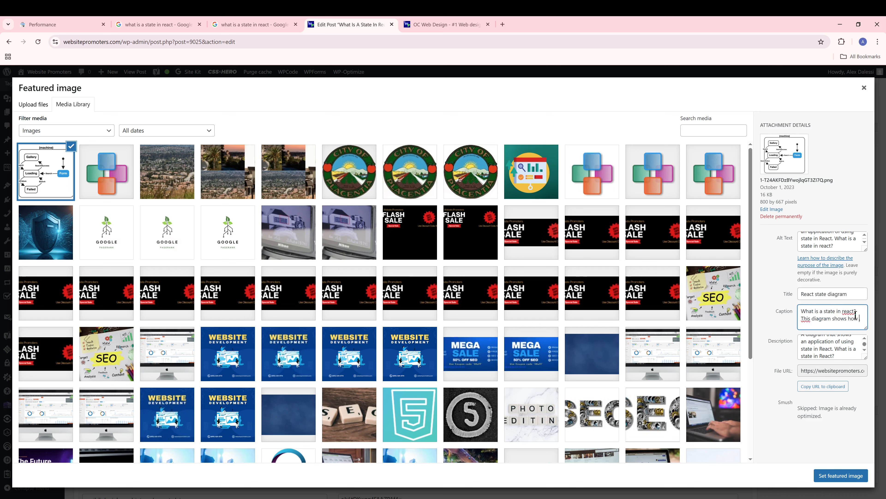
{"action": "type", "text": "an application uses state"}
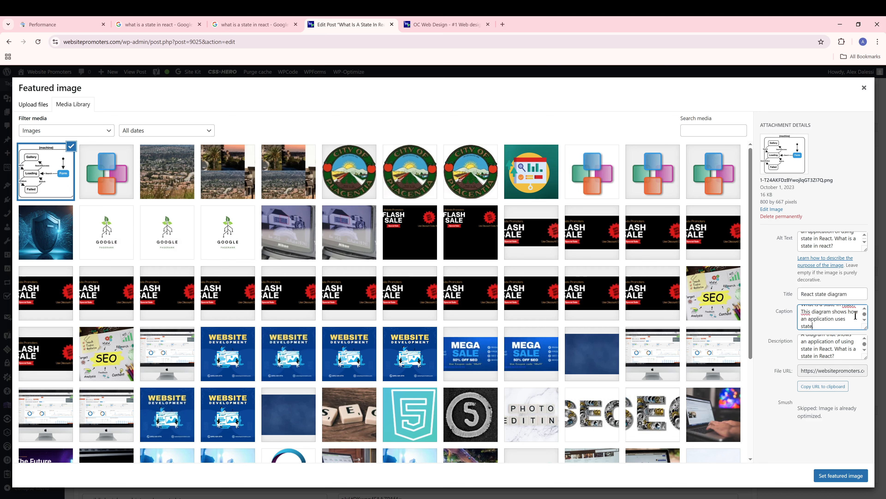
- End the caption with the sentence "React state are the properties of a component."
{"action": "type", "text": ". React state are the prop"}
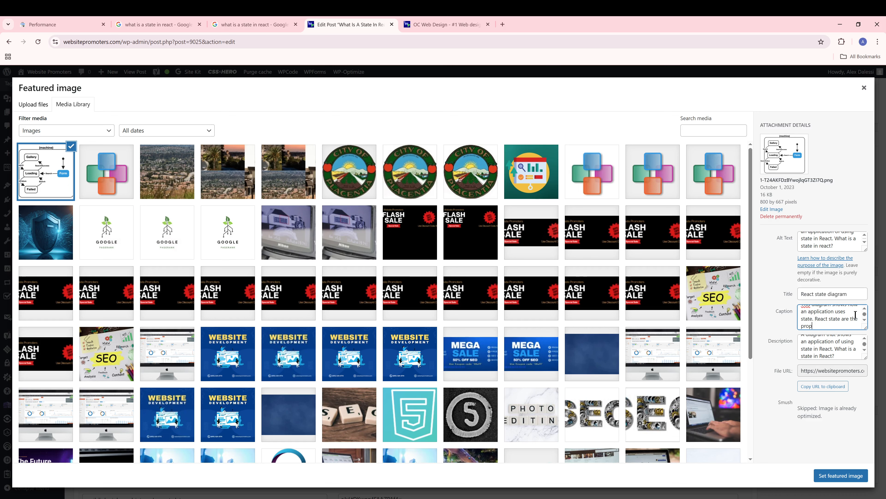
{"action": "type", "text": "erties of a compenent."}
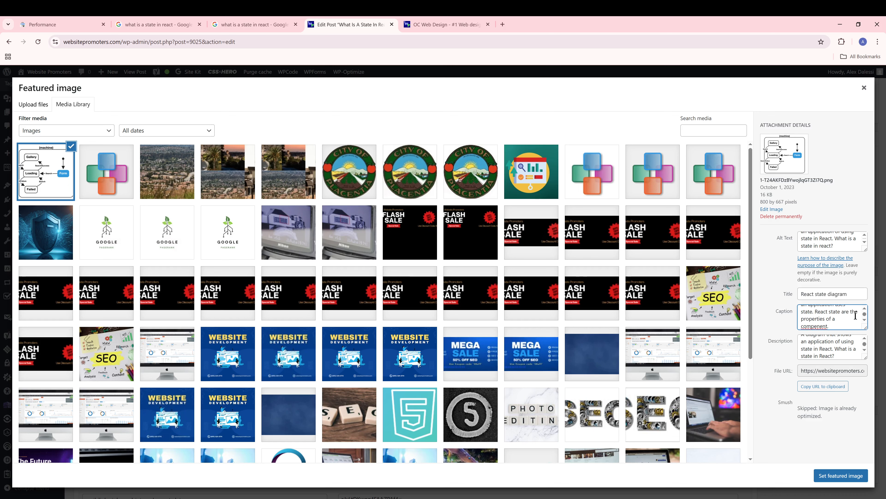
{"action": "left_click", "coordinate": [817, 325]}
{"action": "key", "text": "BackSpace"}
{"action": "type", "text": "o"}
- Replace the image's description with a copy of the full caption and confirm the diagram as the featured image
{"action": "key", "text": "ctrl+a"}
{"action": "key", "text": "ctrl+c"}
{"action": "left_click", "coordinate": [827, 343]}
{"action": "key", "text": "ctrl+a"}
{"action": "key", "text": "ctrl+v"}
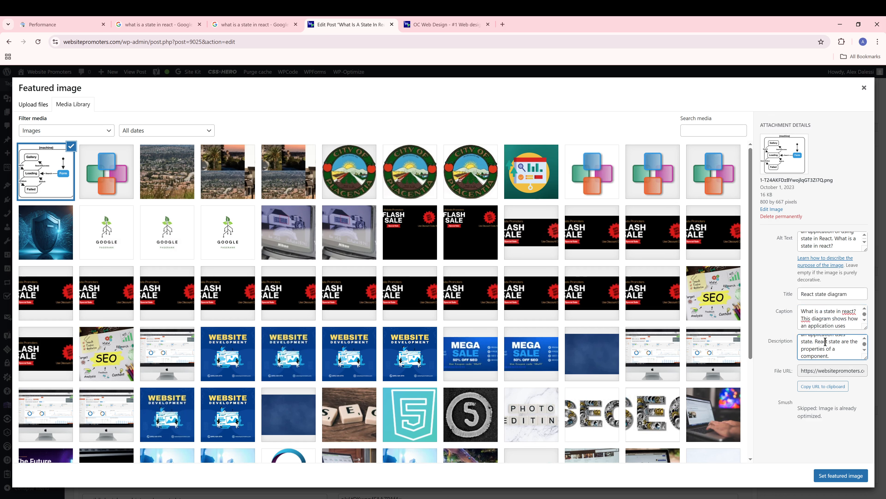
{"action": "left_click", "coordinate": [852, 478]}
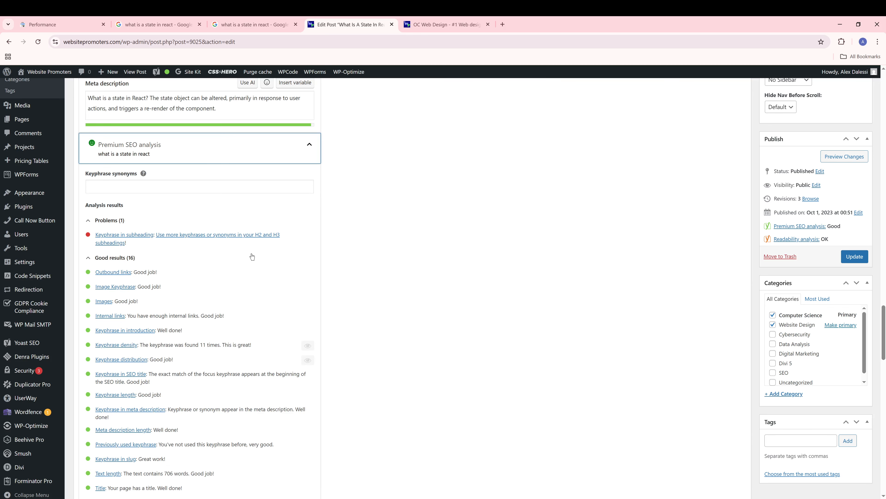
- Extend the post's "Conclusion" heading with the focus keyphrase so it reads "Conclusion: What is a state in react"
{"action": "scroll", "coordinate": [211, 389], "scroll_direction": "up", "scroll_amount": 10}
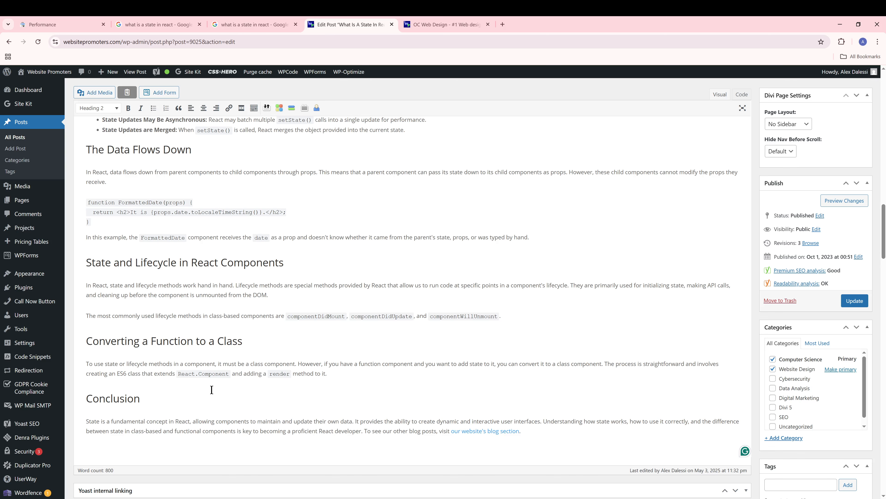
{"action": "scroll", "coordinate": [145, 279], "scroll_direction": "down", "scroll_amount": 8}
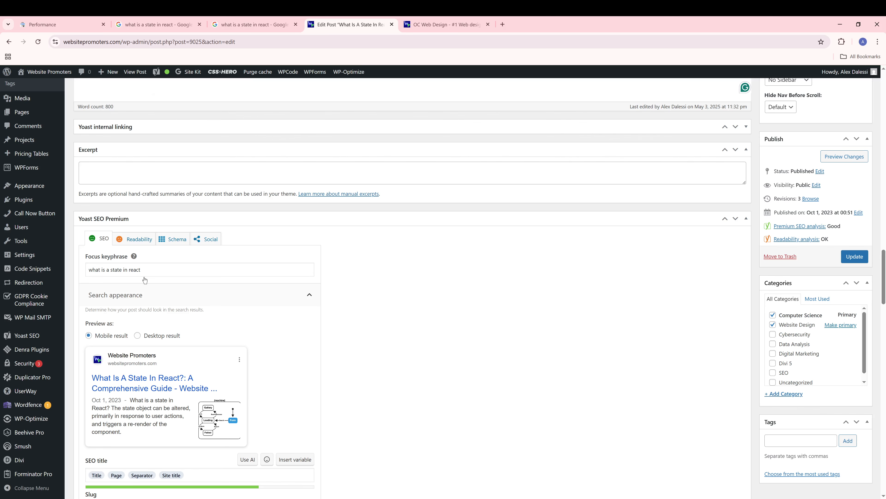
{"action": "scroll", "coordinate": [150, 217], "scroll_direction": "up", "scroll_amount": 3}
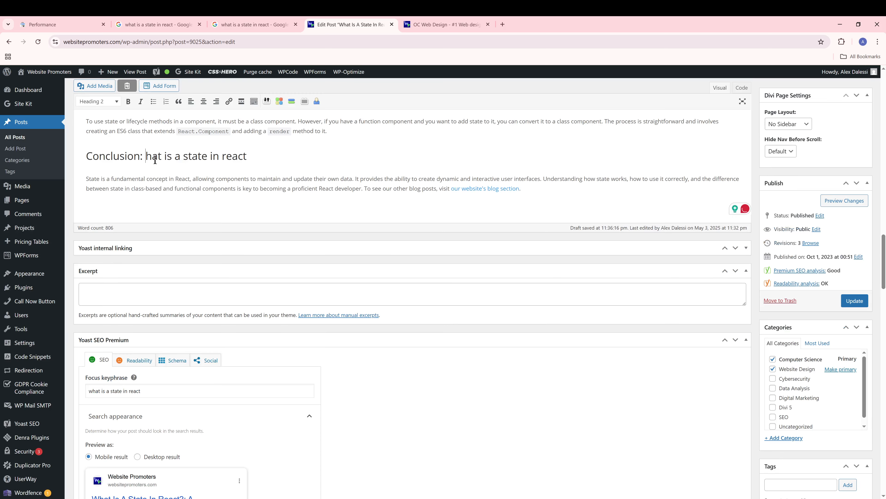
{"action": "type", "text": "W"}
{"action": "left_click", "coordinate": [281, 161]}
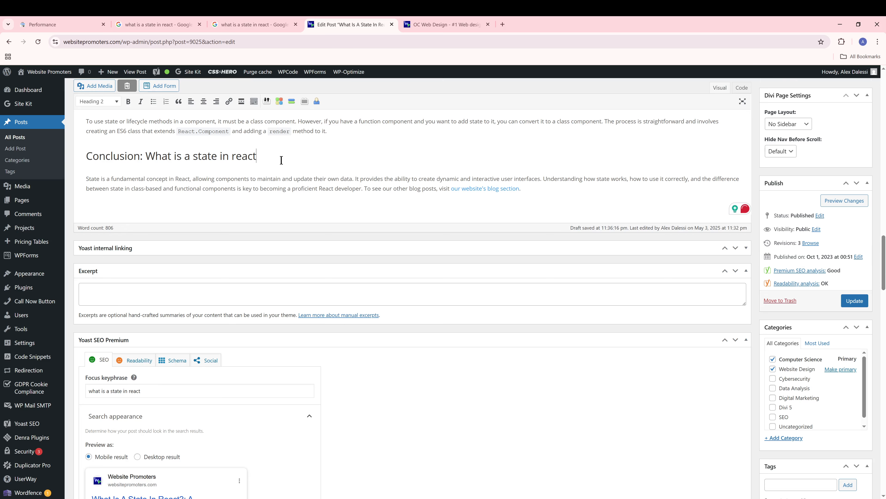
- Check the Premium SEO analysis results for the keyphrase and update the published post
{"action": "scroll", "coordinate": [353, 344], "scroll_direction": "down", "scroll_amount": 7}
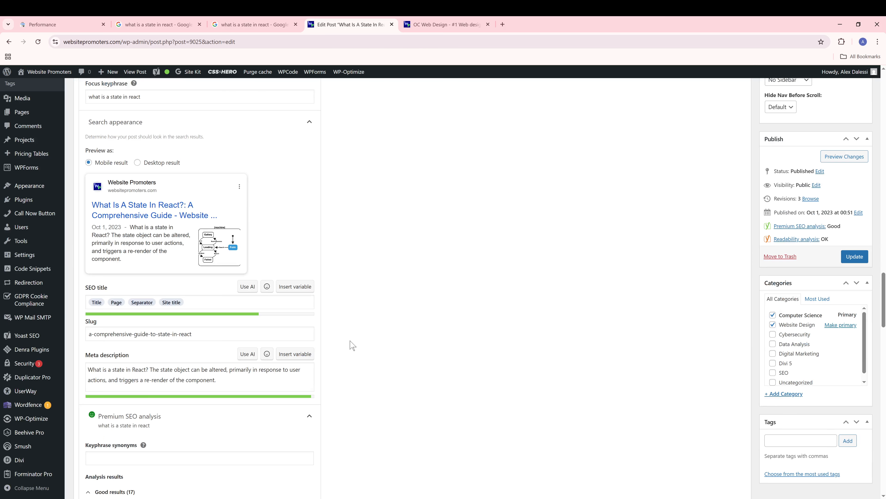
{"action": "scroll", "coordinate": [352, 345], "scroll_direction": "down", "scroll_amount": 1}
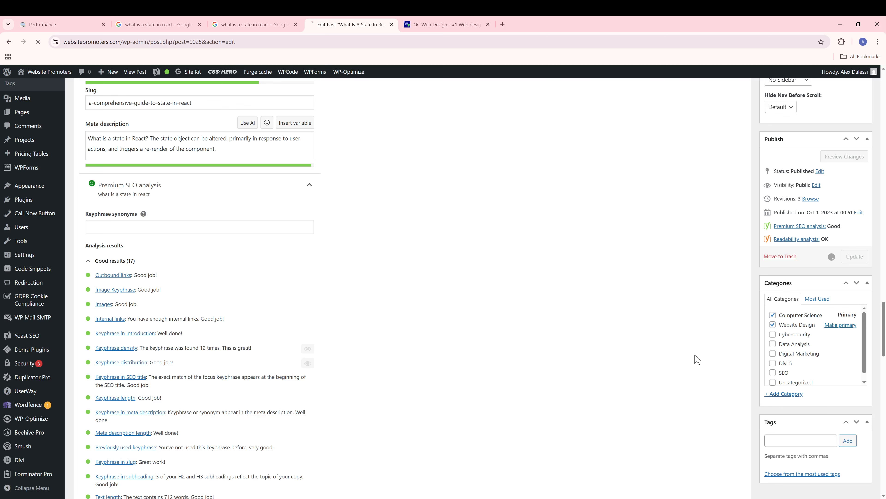
{"action": "scroll", "coordinate": [696, 358], "scroll_direction": "up", "scroll_amount": 3}
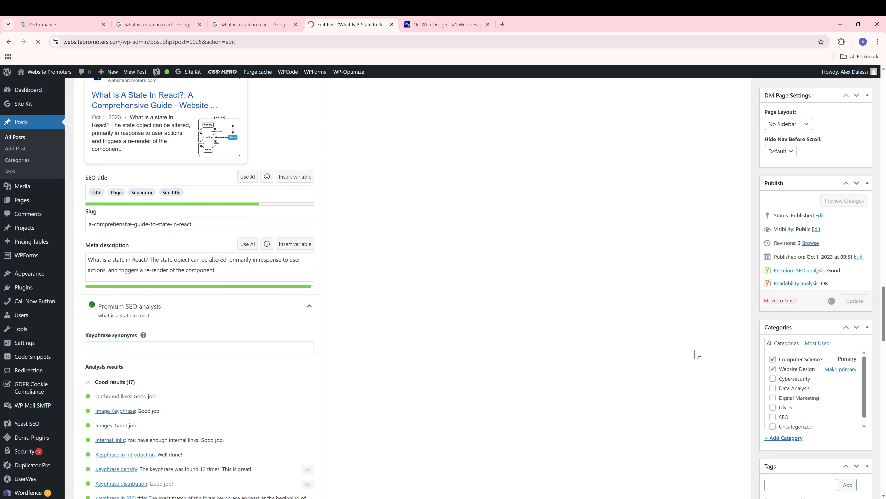